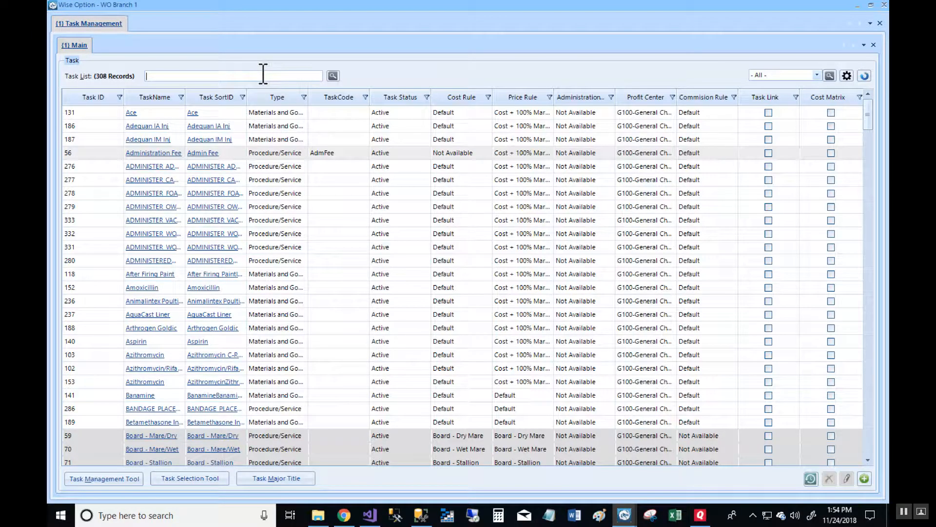
# Search the task list for "dewor", then clear the search and reload the full list.
pyautogui.write('dewor')
pyautogui.press('Return')
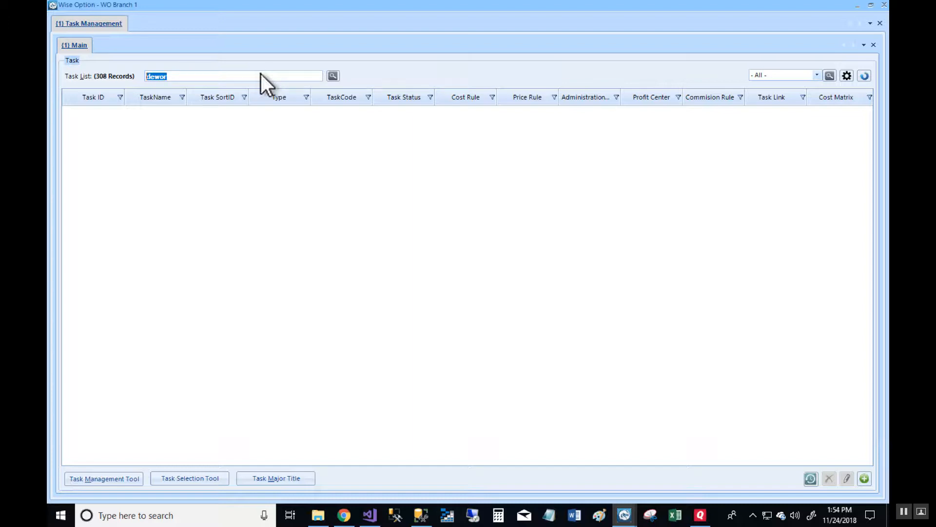
pyautogui.press('BackSpace')
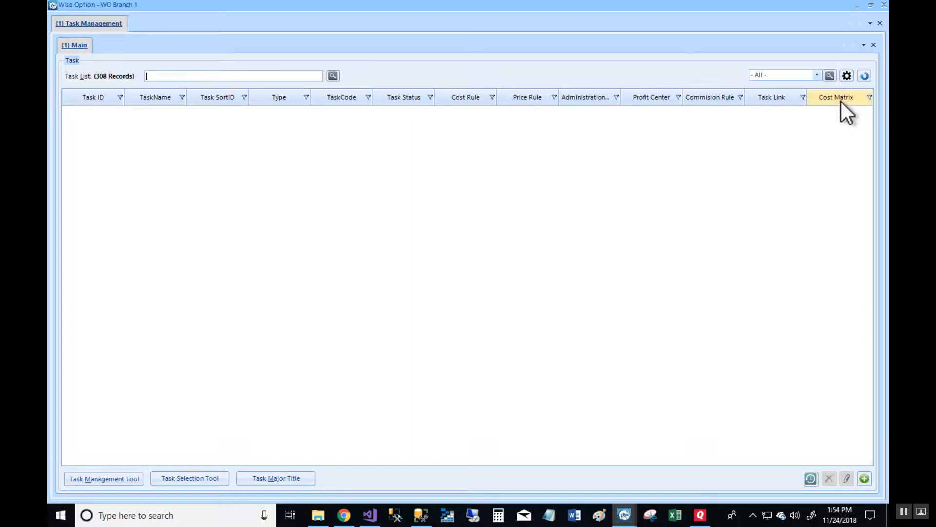
pyautogui.click(863, 76)
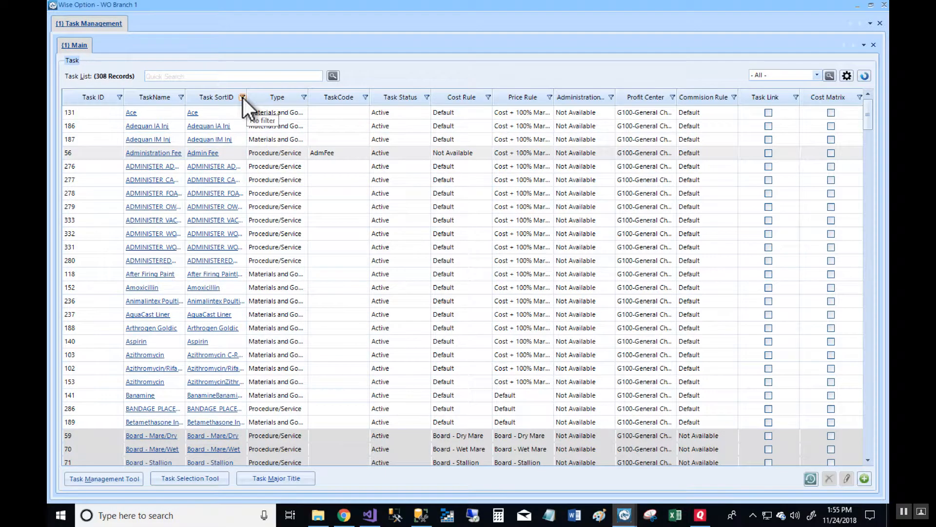
# Look up "dewo" among the Task SortID filter values and close the filter without applying it.
pyautogui.click(243, 97)
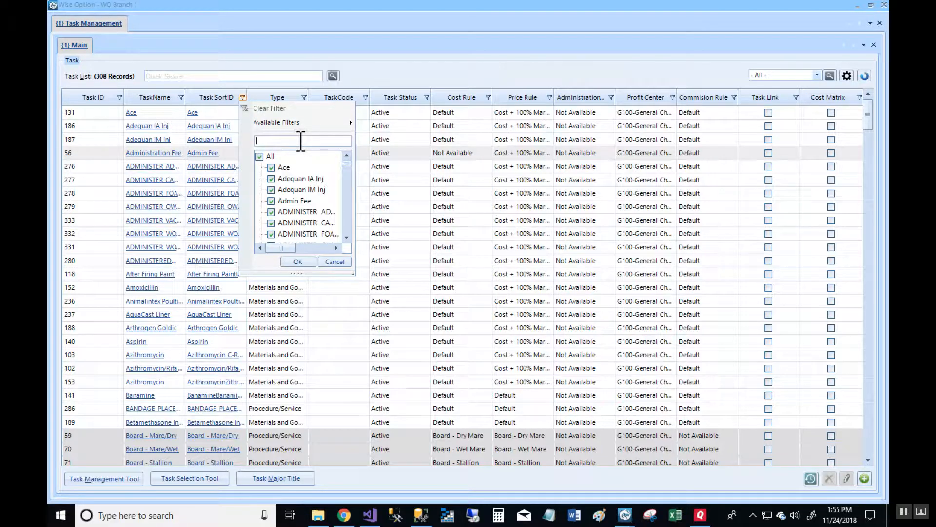
pyautogui.write('dewo')
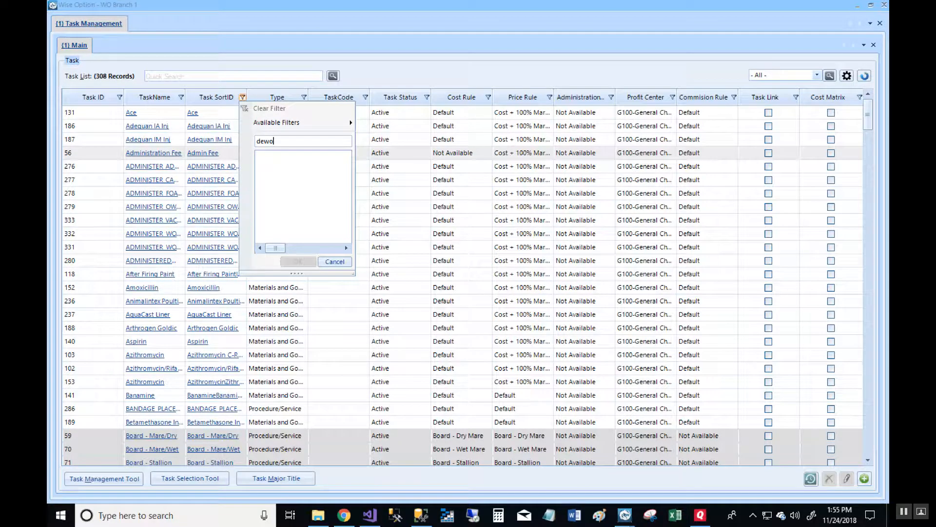
pyautogui.press('Escape')
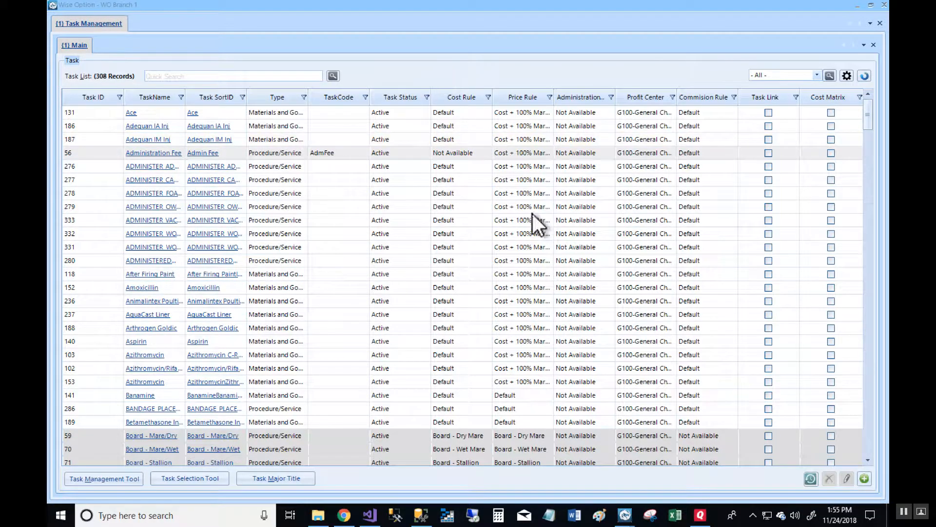
# Create a new task named Deworm with code Dew and Administrator as the professional appointed.
pyautogui.click(862, 476)
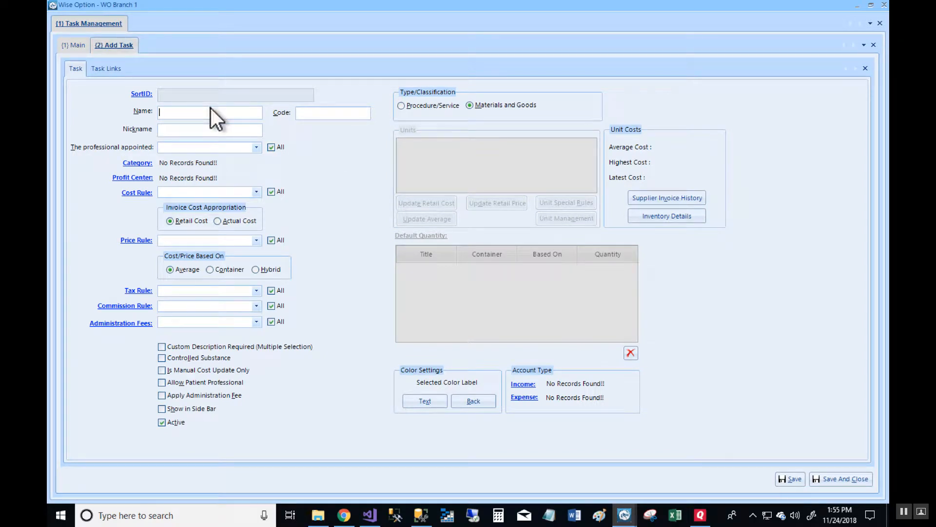
pyautogui.write('Dewor')
pyautogui.write('m')
pyautogui.write('Dew')
pyautogui.click(237, 148)
pyautogui.write('admin')
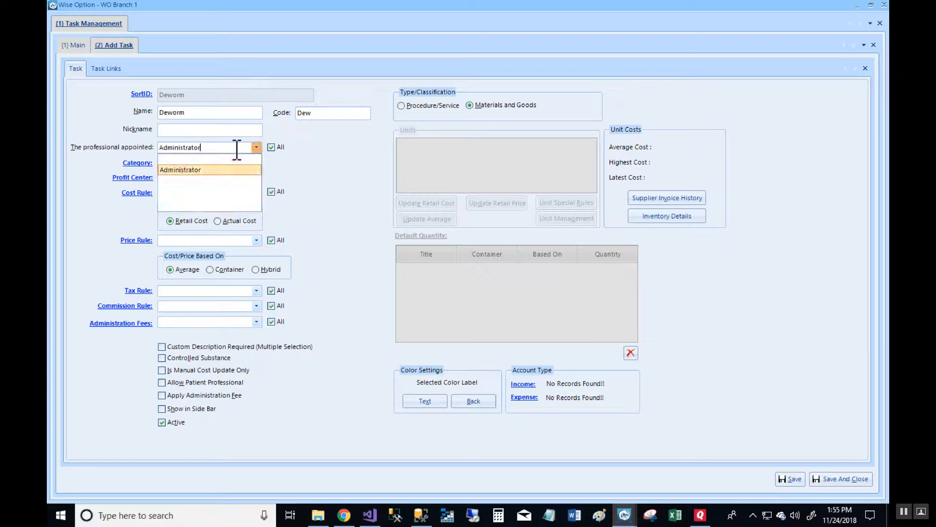
pyautogui.press('Tab')
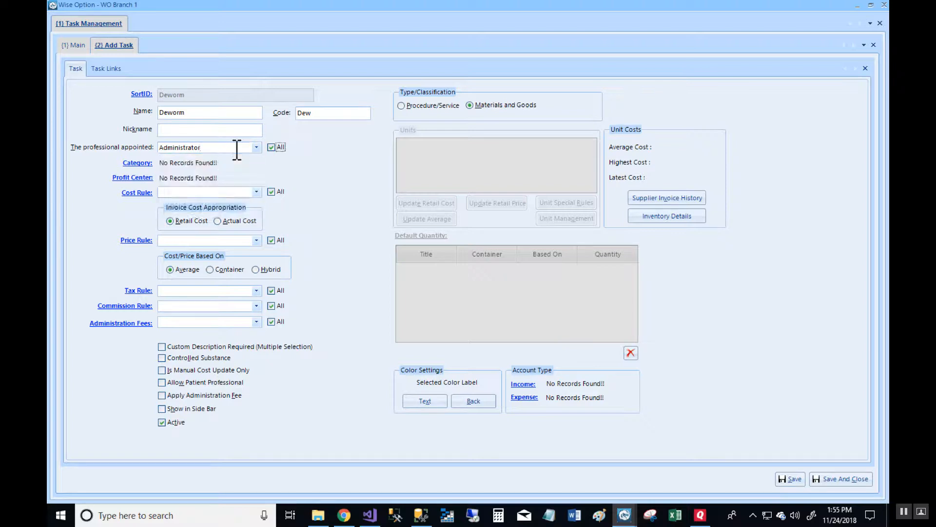
# Assign the task to category 105-Vet Supplies and profit center G100-General Charge.
pyautogui.click(143, 164)
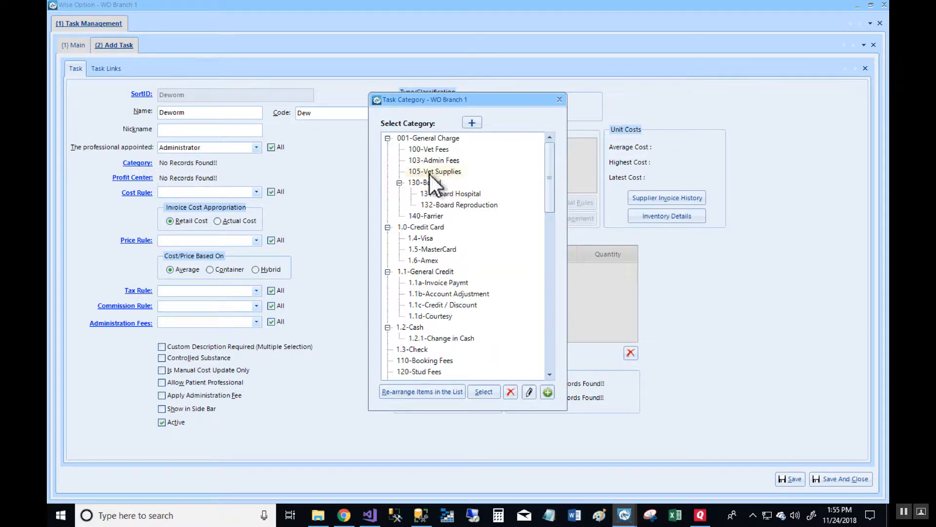
pyautogui.click(437, 173)
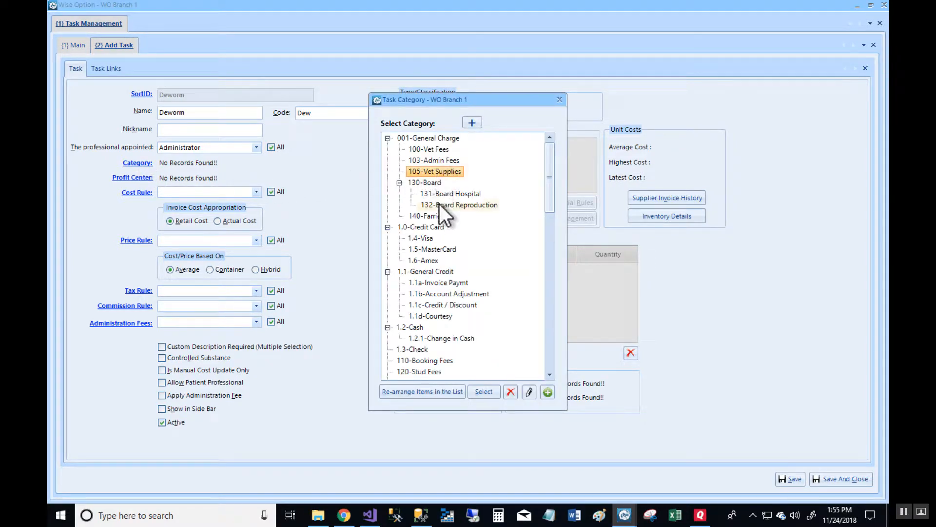
pyautogui.click(483, 392)
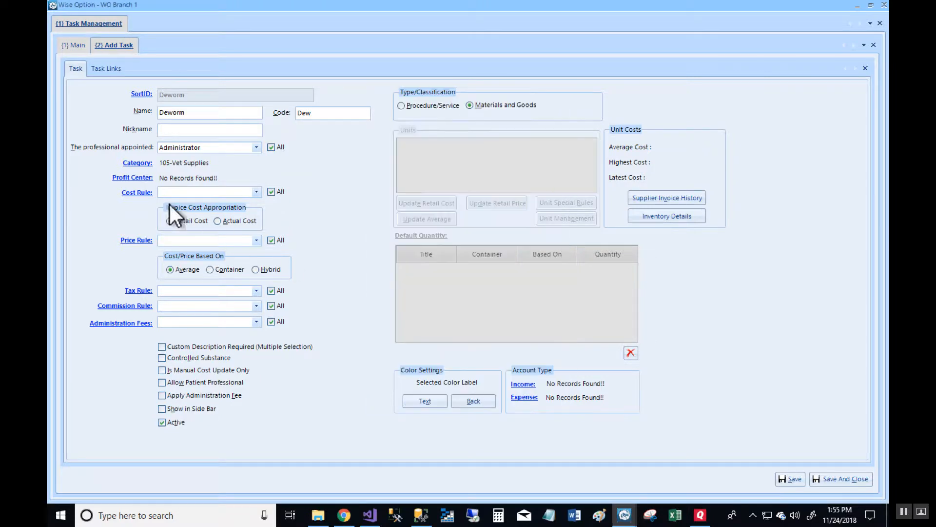
pyautogui.click(131, 178)
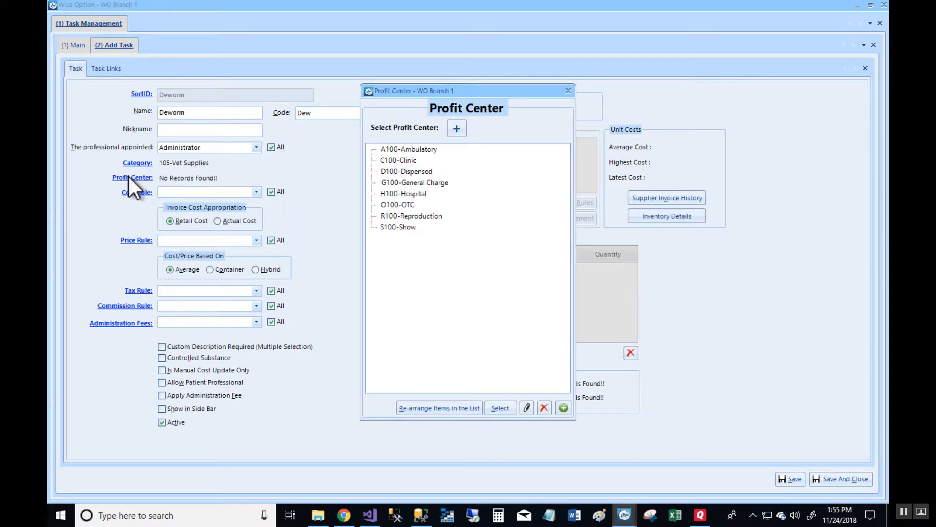
pyautogui.click(416, 182)
pyautogui.click(499, 408)
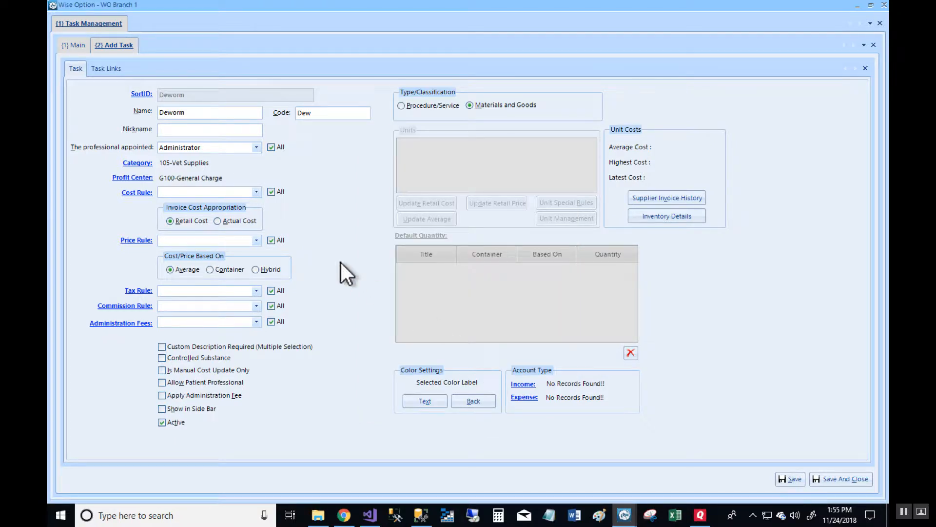
# Set the task's cost rule to Cost + 7% and its price rule to Cost + 100% Markup.
pyautogui.click(256, 193)
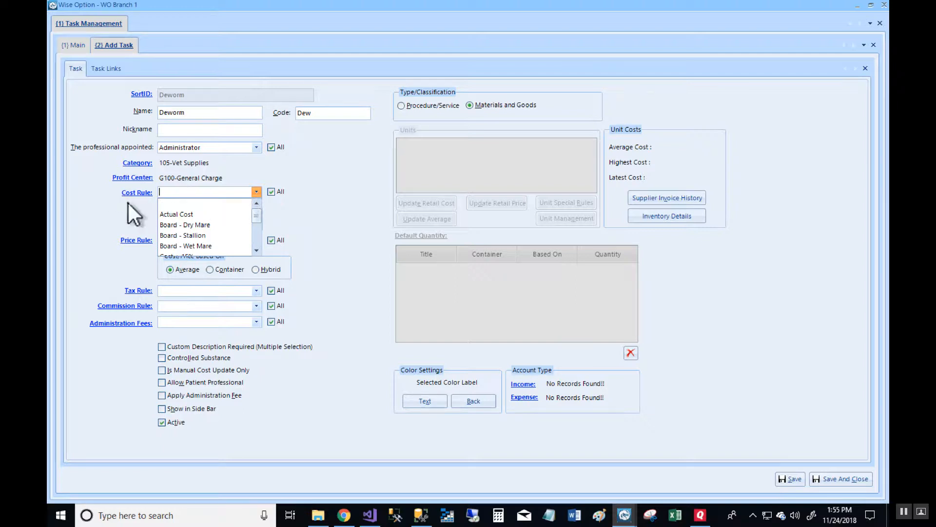
pyautogui.moveTo(256, 215); pyautogui.dragTo(256, 227)
pyautogui.click(185, 237)
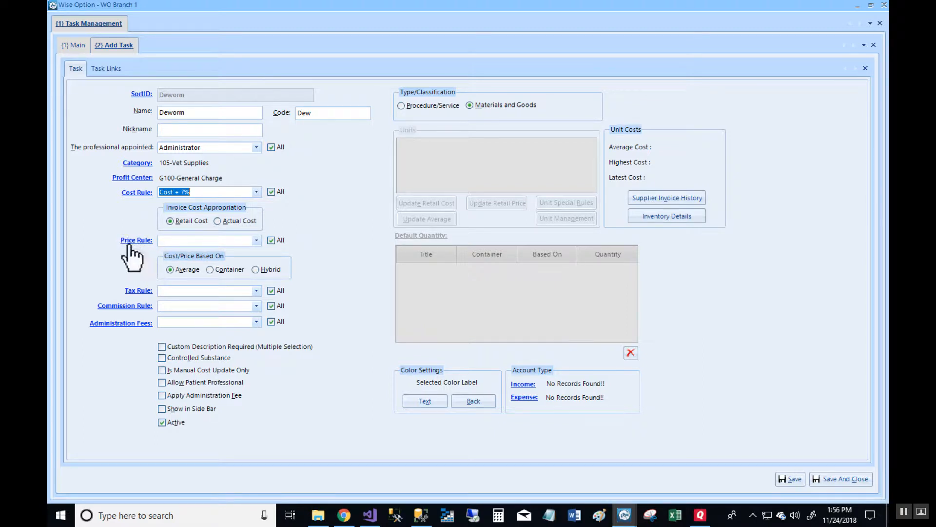
pyautogui.click(256, 241)
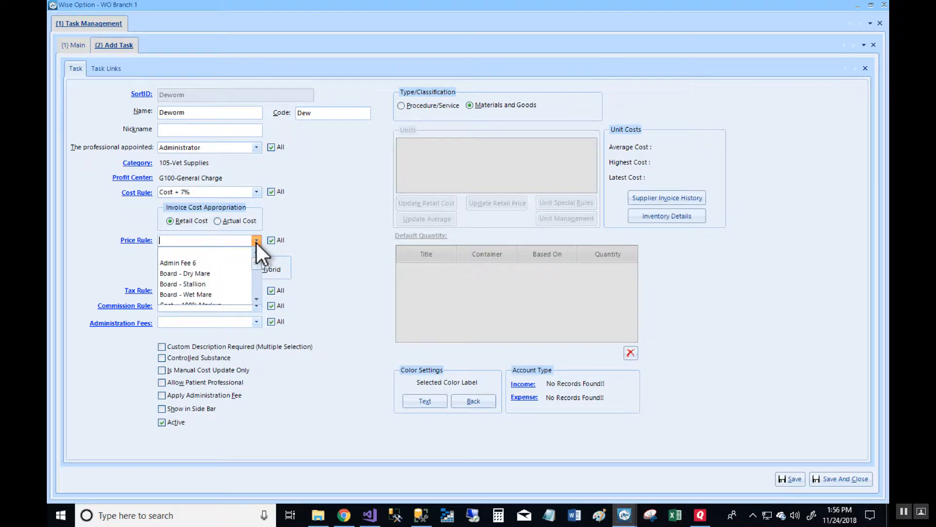
pyautogui.moveTo(257, 263); pyautogui.dragTo(256, 273)
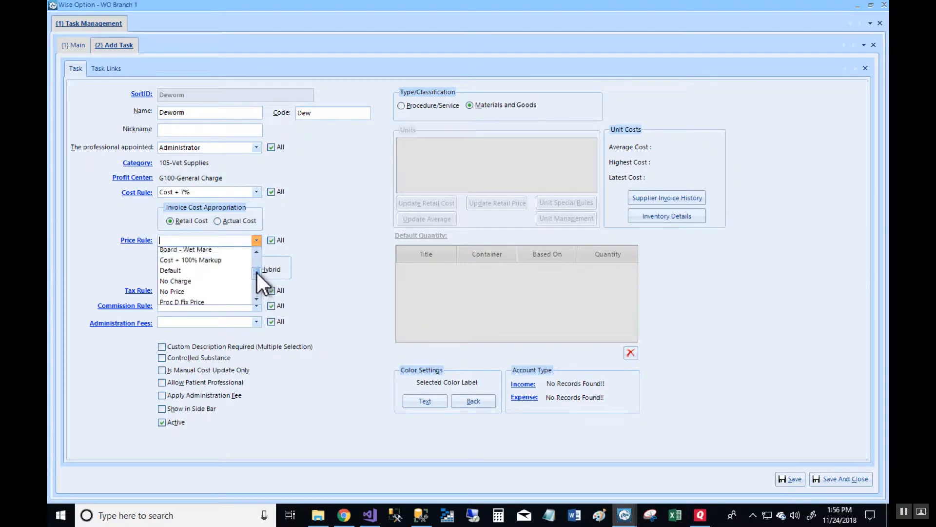
pyautogui.click(200, 261)
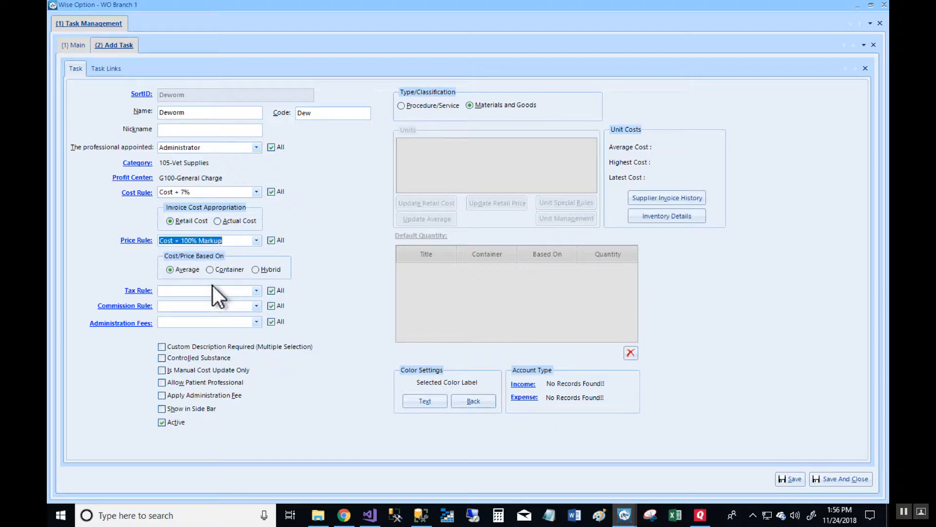
# Set the tax rule to No Tax and the commission rule to No Commission, and save the task.
pyautogui.click(257, 290)
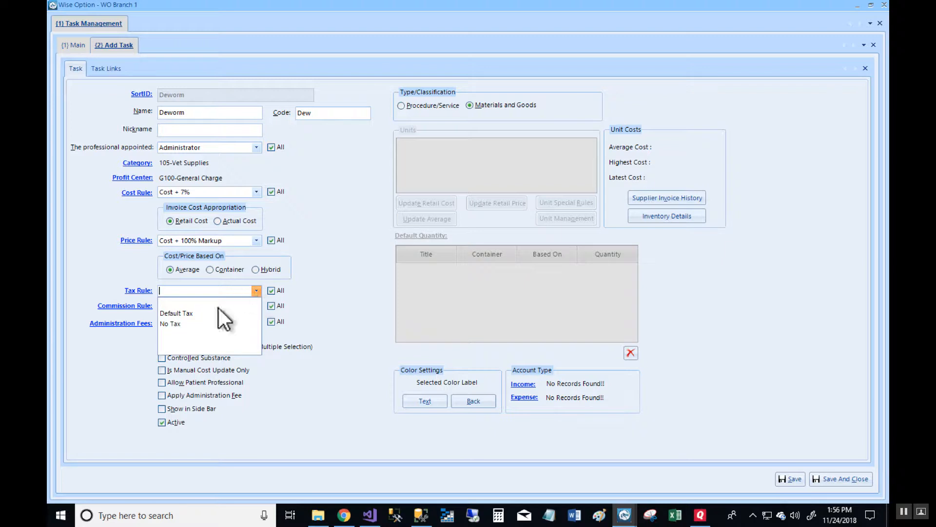
pyautogui.click(177, 324)
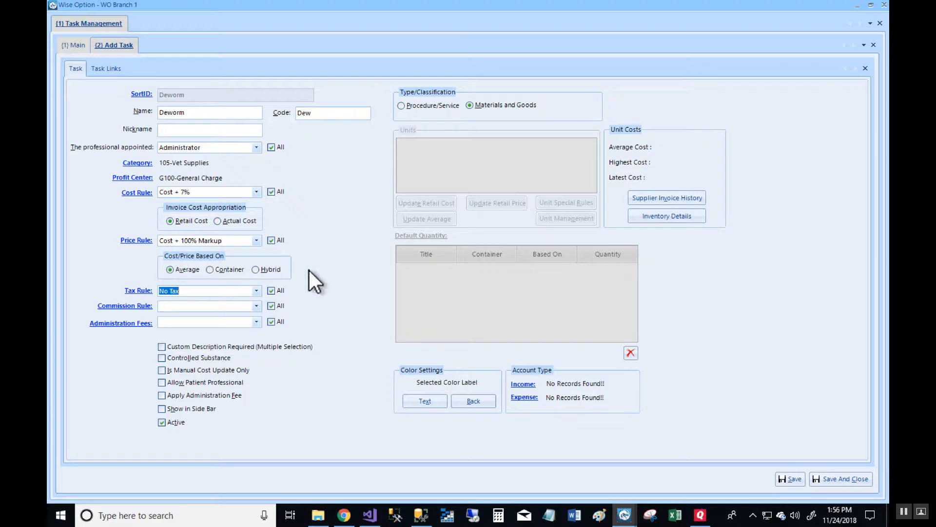
pyautogui.click(255, 306)
pyautogui.click(177, 337)
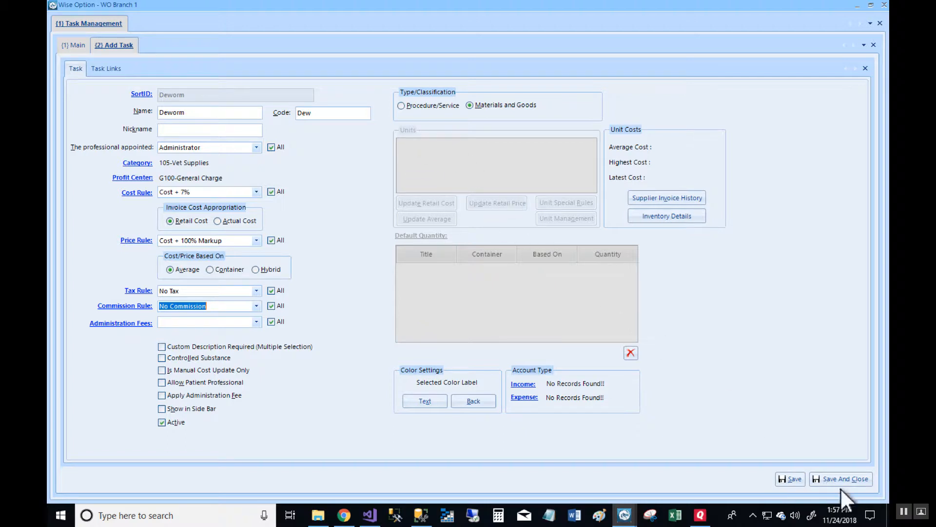
pyautogui.click(791, 479)
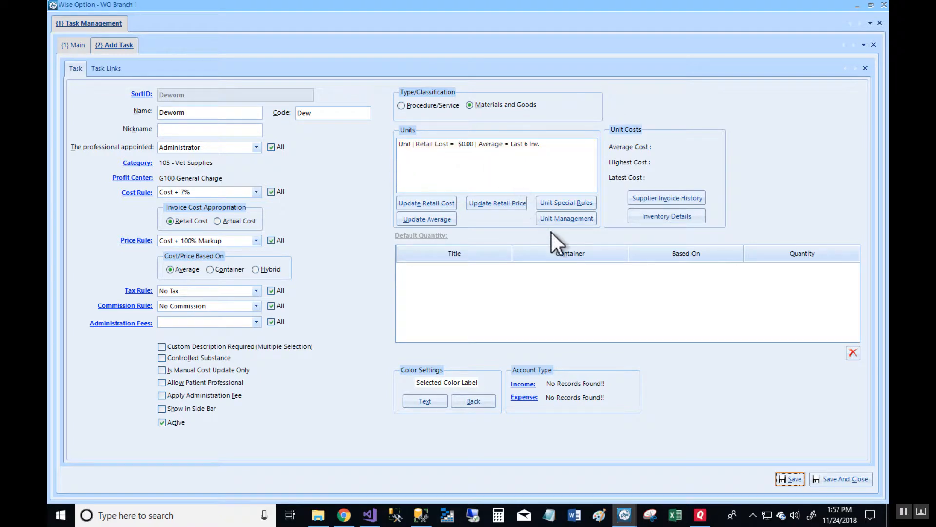
# Add ml as a base unit in the task's unit management.
pyautogui.click(576, 219)
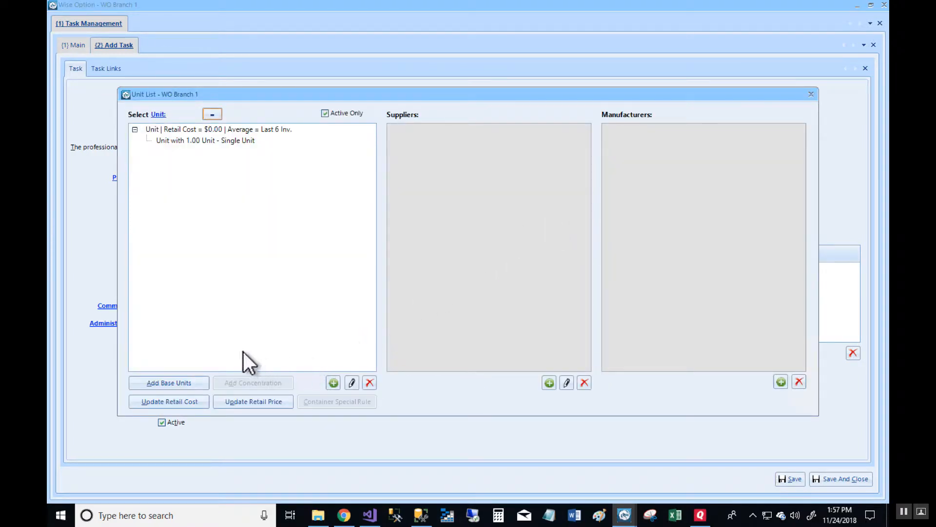
pyautogui.click(166, 379)
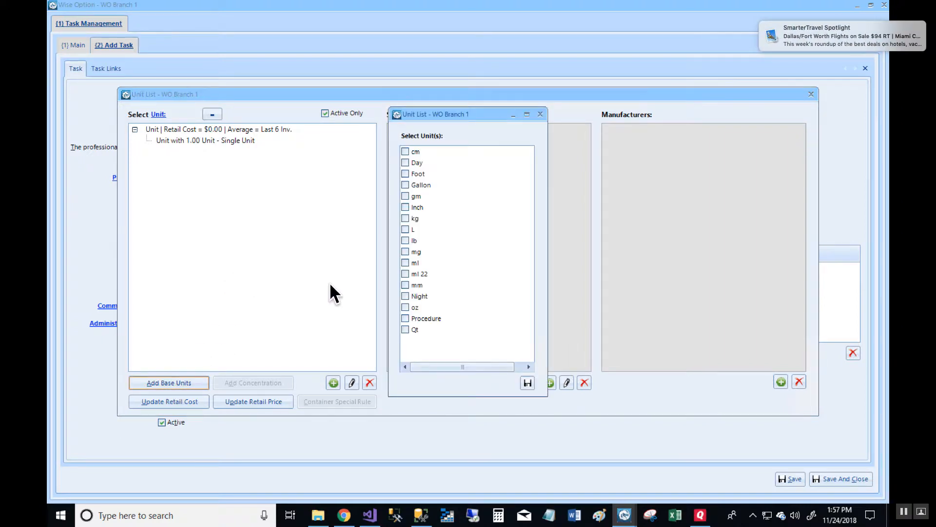
pyautogui.click(404, 263)
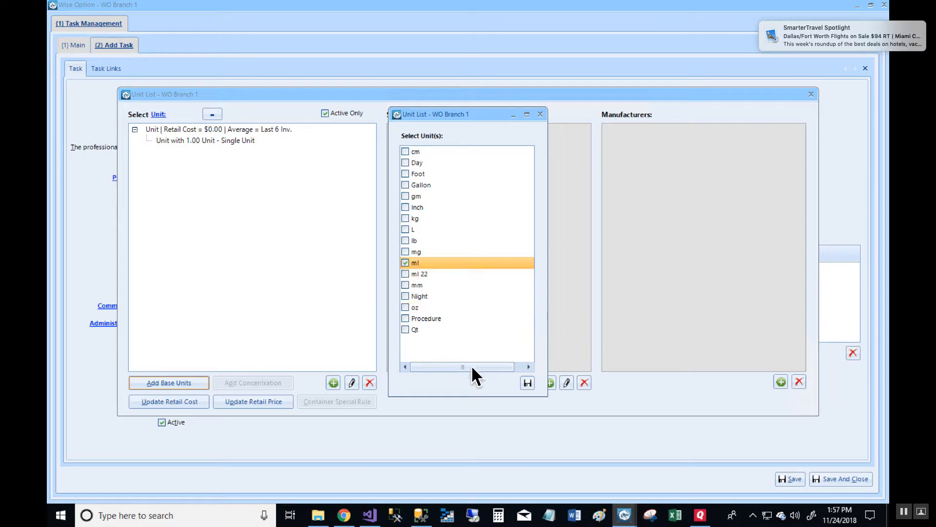
pyautogui.click(528, 382)
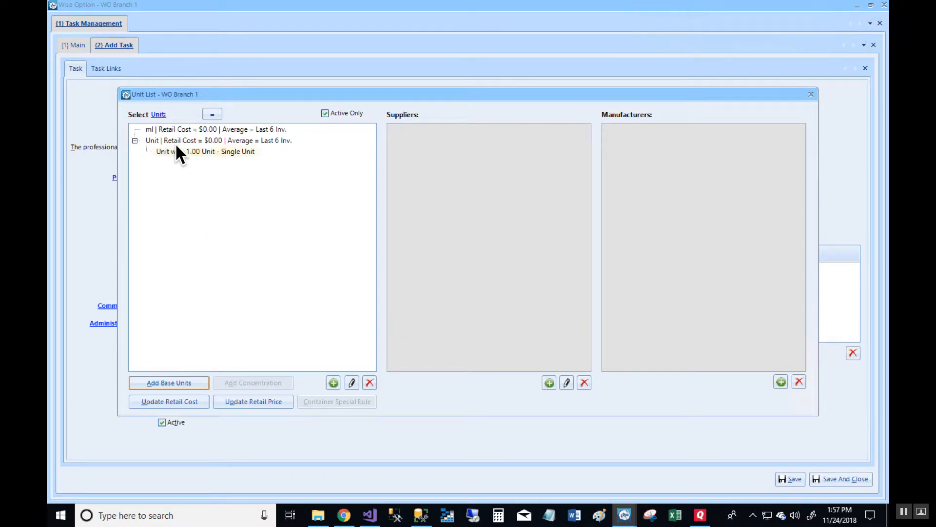
# Delete the Single Unit container and its parent base unit, Unit, from the task's unit list.
pyautogui.click(190, 150)
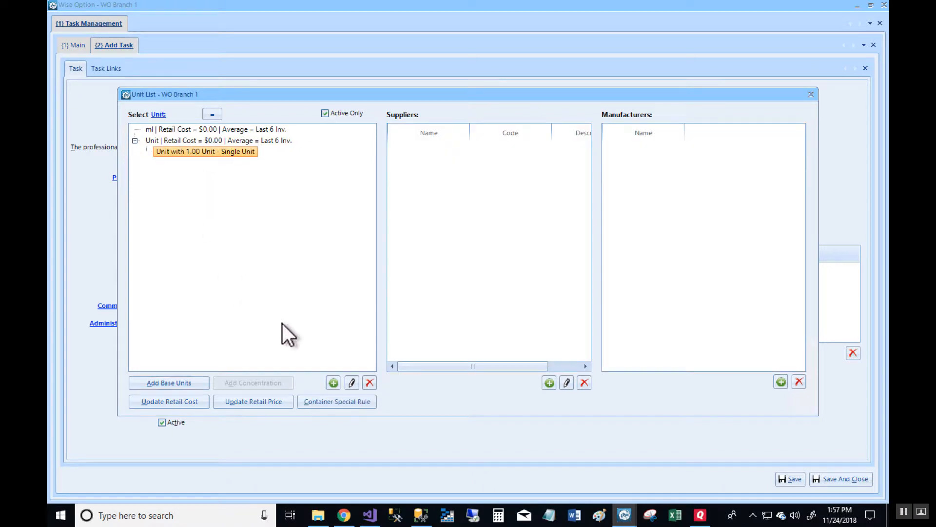
pyautogui.click(369, 382)
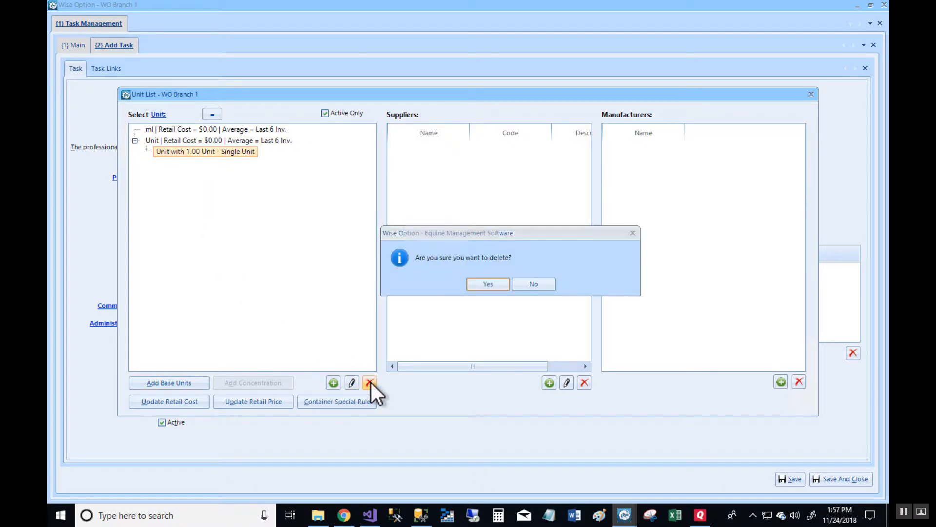
pyautogui.click(487, 284)
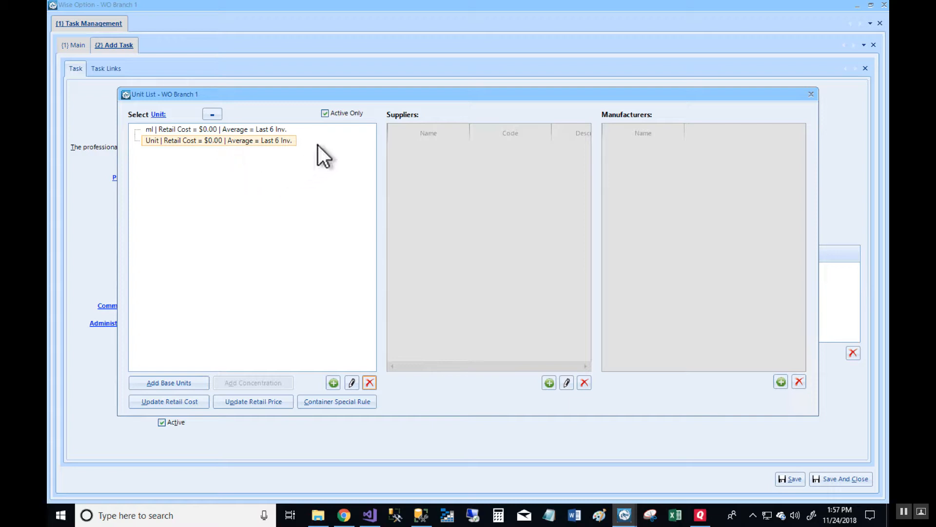
pyautogui.click(250, 139)
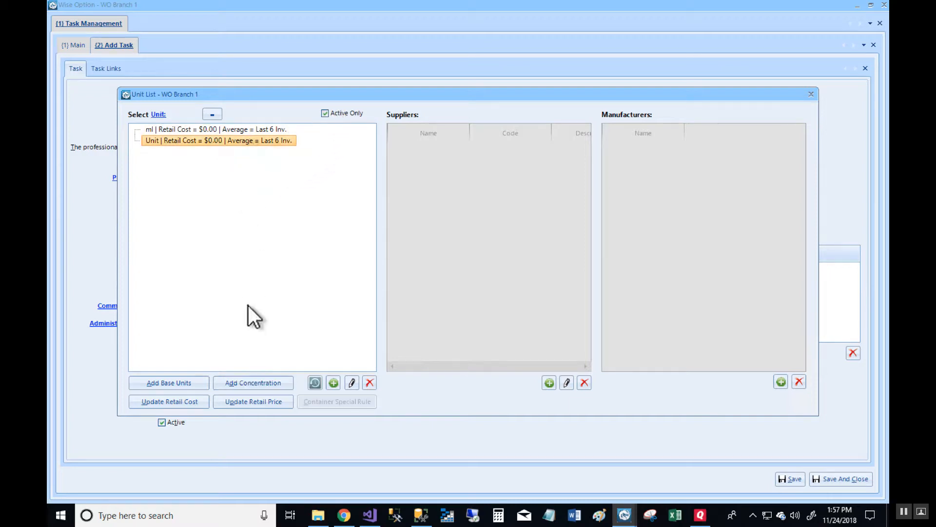
pyautogui.click(369, 383)
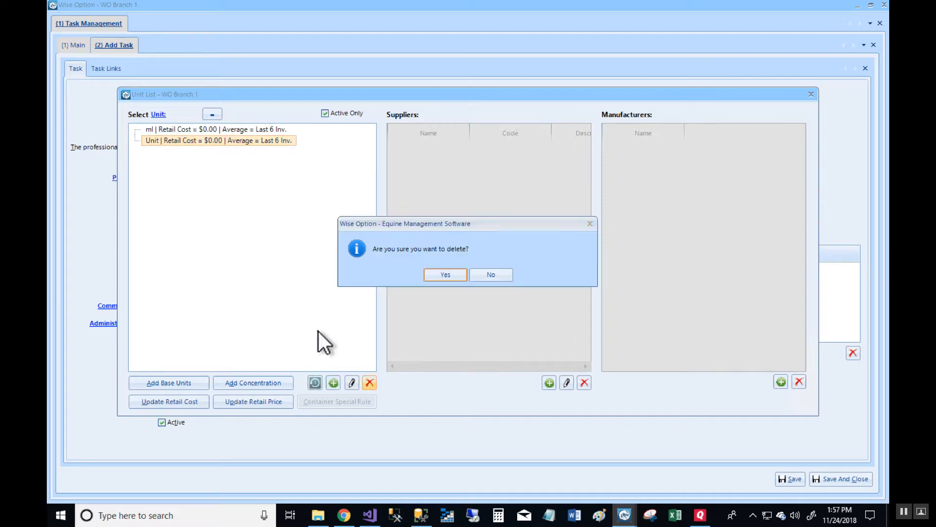
pyautogui.click(455, 274)
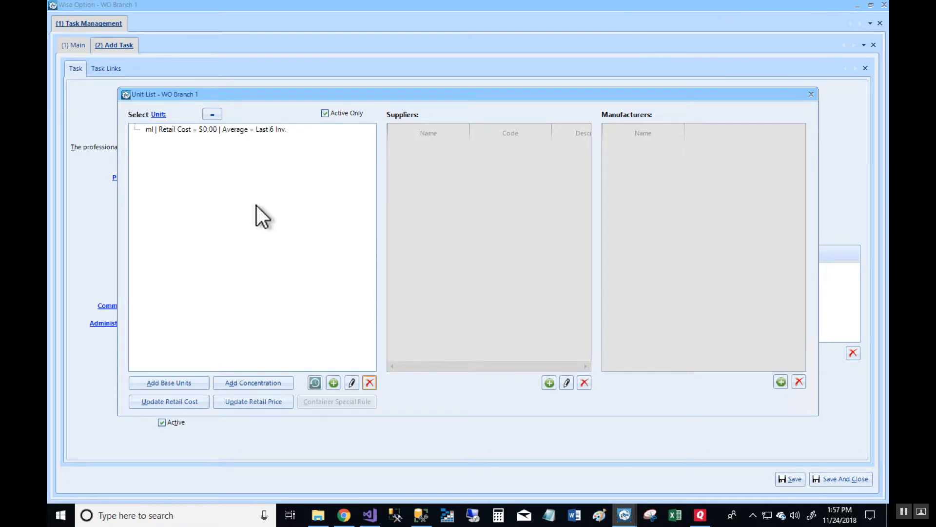
# Create a child container under the ml unit with Bottle as its base unit and a quantity of 1000 ml.
pyautogui.click(172, 130)
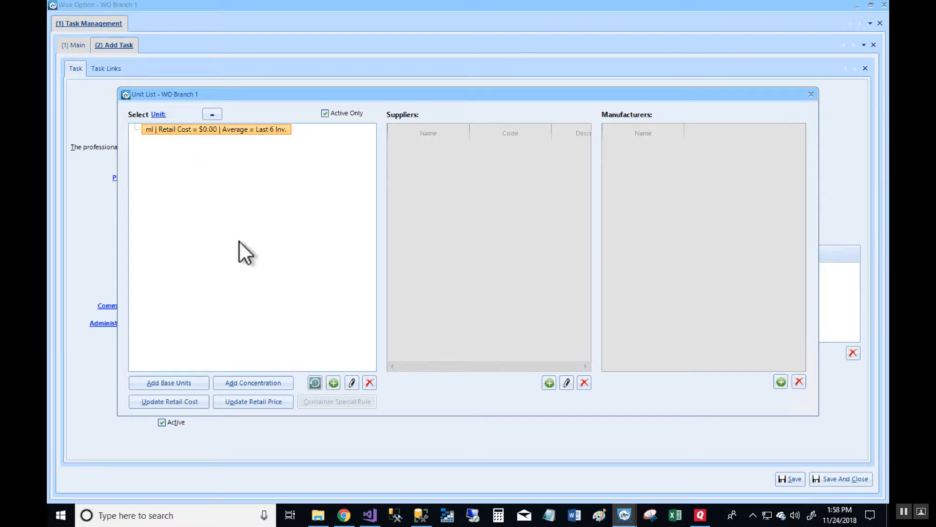
pyautogui.click(334, 382)
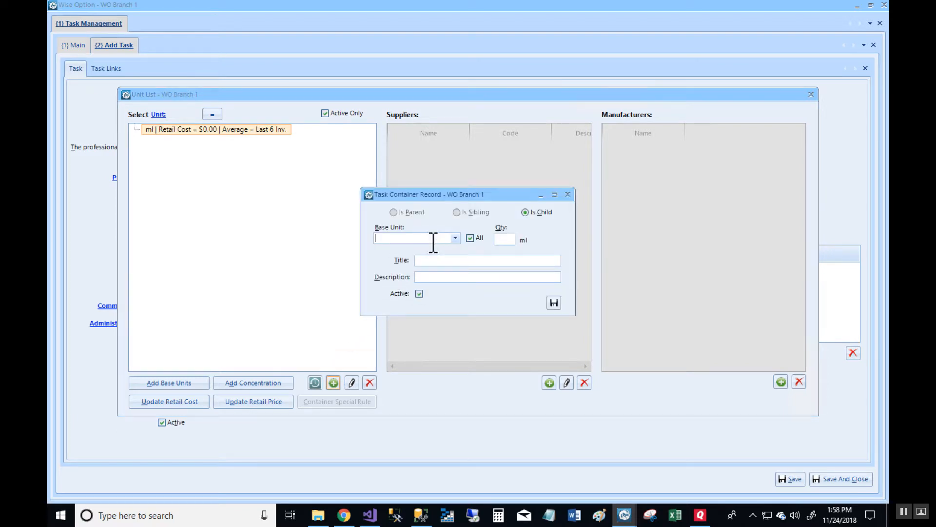
pyautogui.write('bottle')
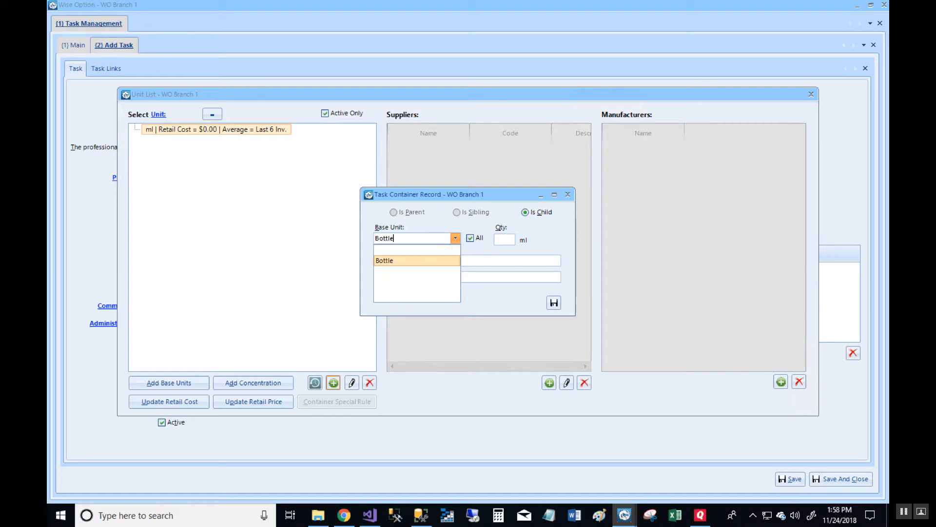
pyautogui.press('Tab')
pyautogui.press('Tab')
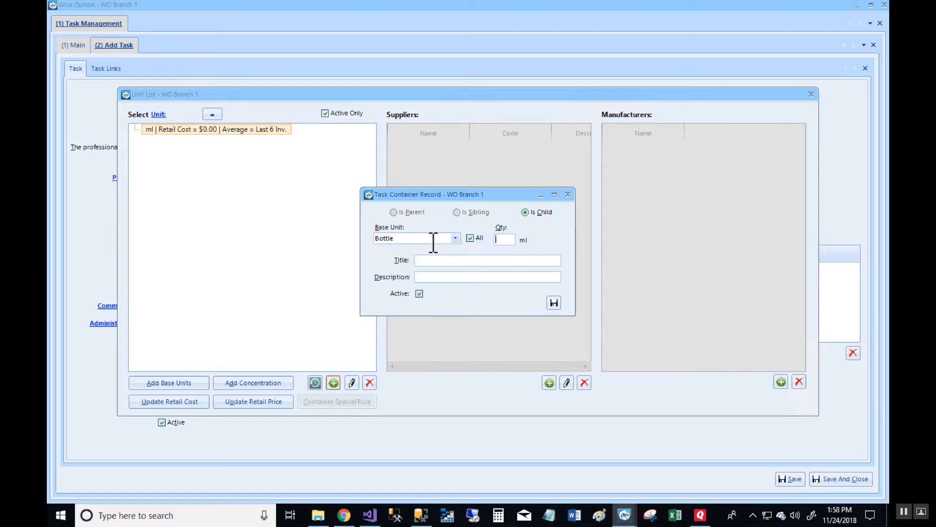
pyautogui.write('1000')
# Title the bottle container "1 Lit / Botlle - 1000 mls", save it, and close the unit list.
pyautogui.write('1 Lit')
pyautogui.write(' / Bot')
pyautogui.write('l')
pyautogui.write('le')
pyautogui.write(' - 1000')
pyautogui.write(' mls')
pyautogui.click(554, 303)
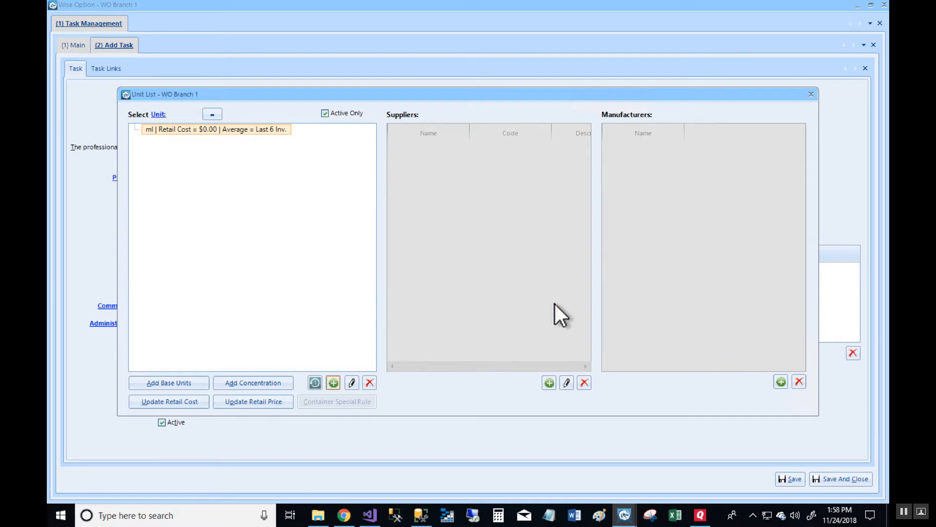
pyautogui.click(255, 140)
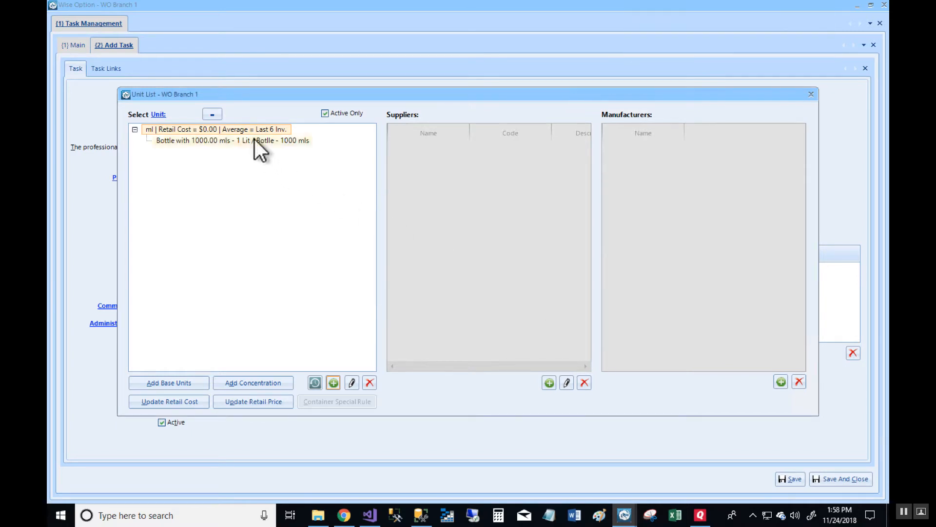
pyautogui.click(809, 94)
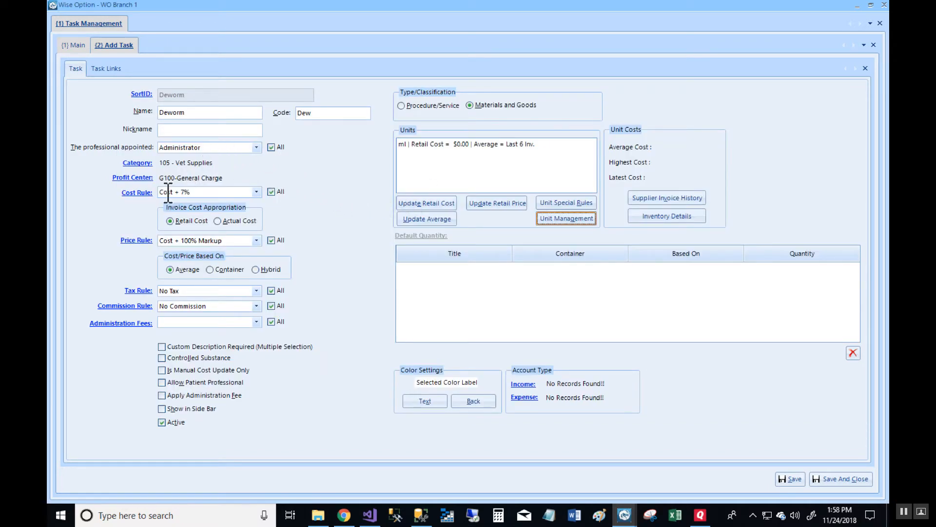
# Set the ml unit's retail cost to $0.10 and apply it to all practices and profit centers.
pyautogui.click(420, 142)
pyautogui.click(441, 204)
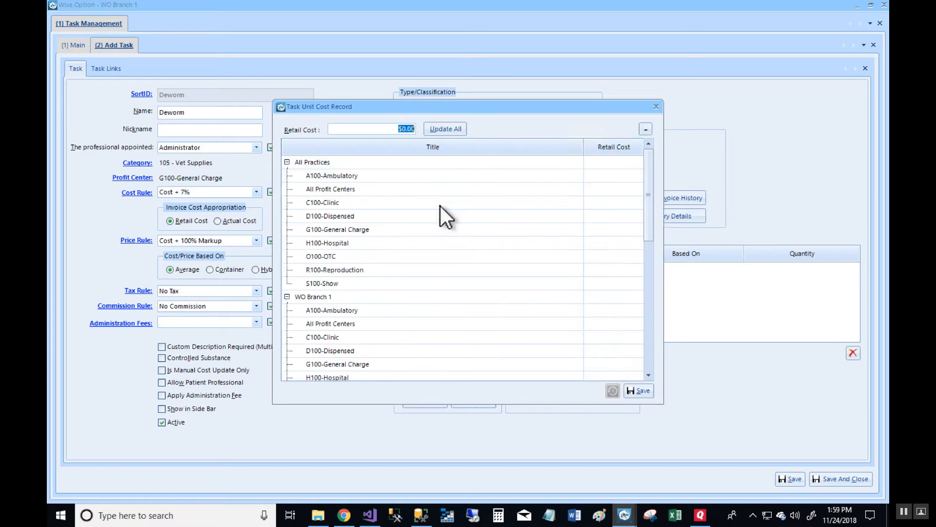
pyautogui.write('.10')
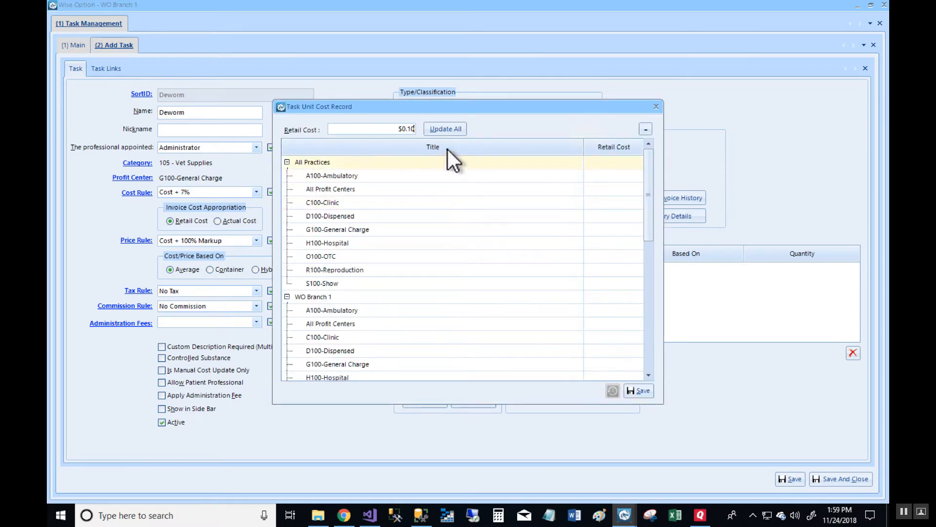
pyautogui.click(454, 127)
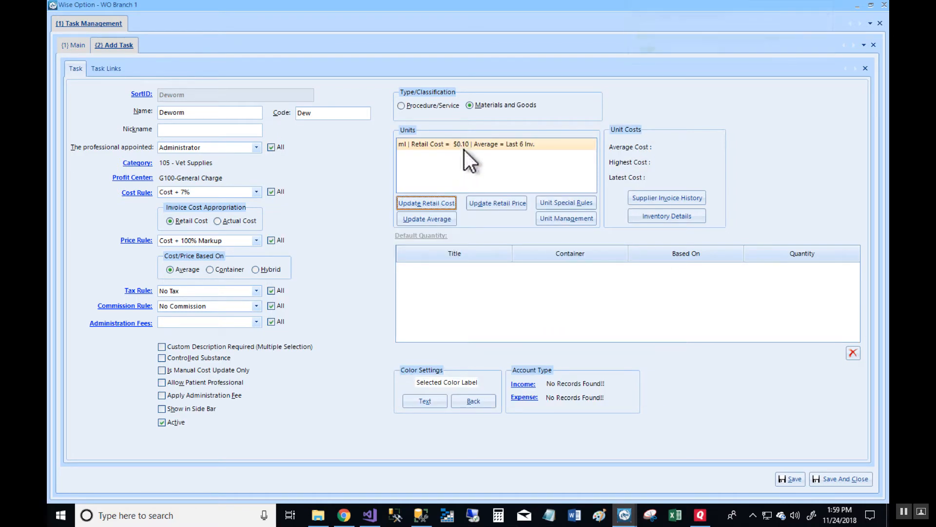
# Set the ml unit's retail price to $2.00 for all entries, and save and close the Deworm task.
pyautogui.click(449, 144)
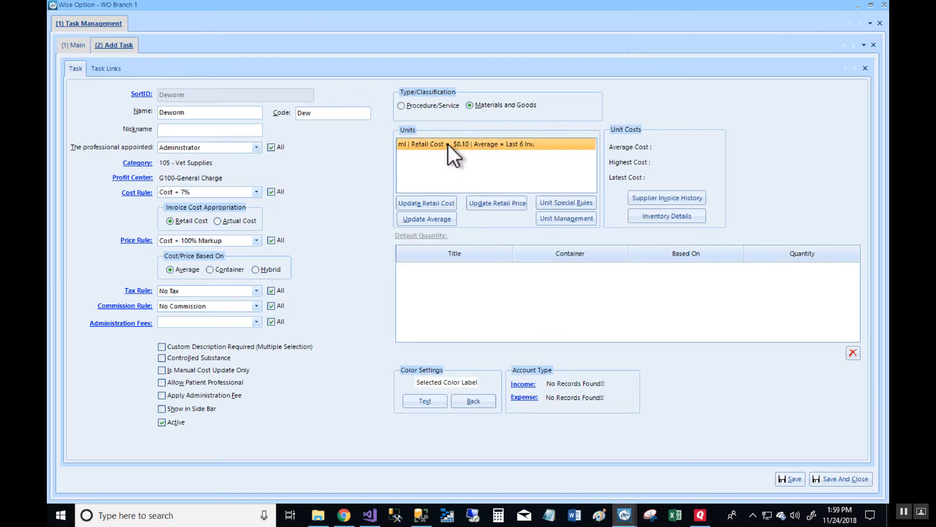
pyautogui.click(513, 205)
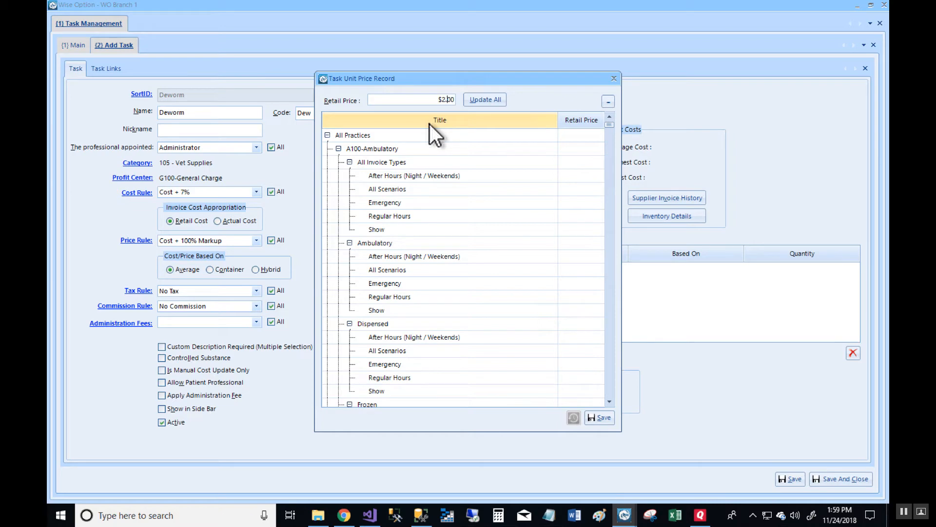
pyautogui.click(475, 100)
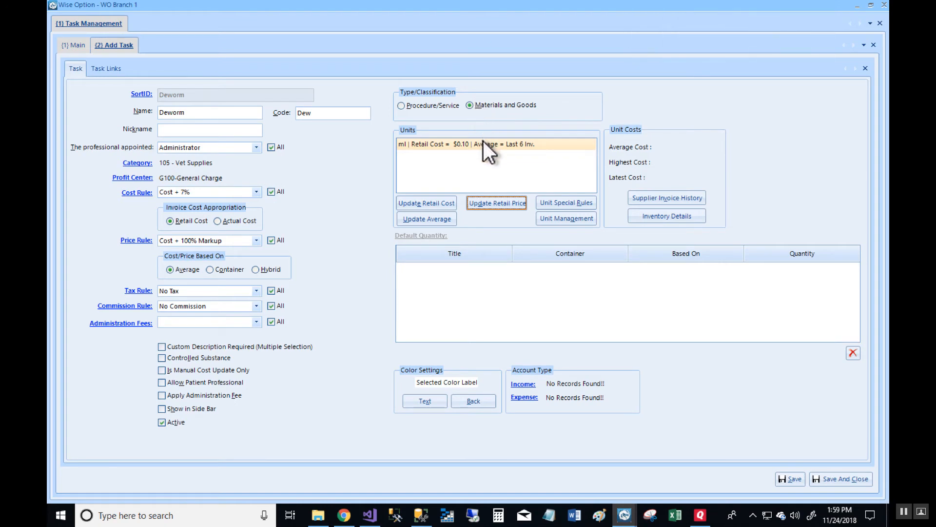
pyautogui.click(483, 144)
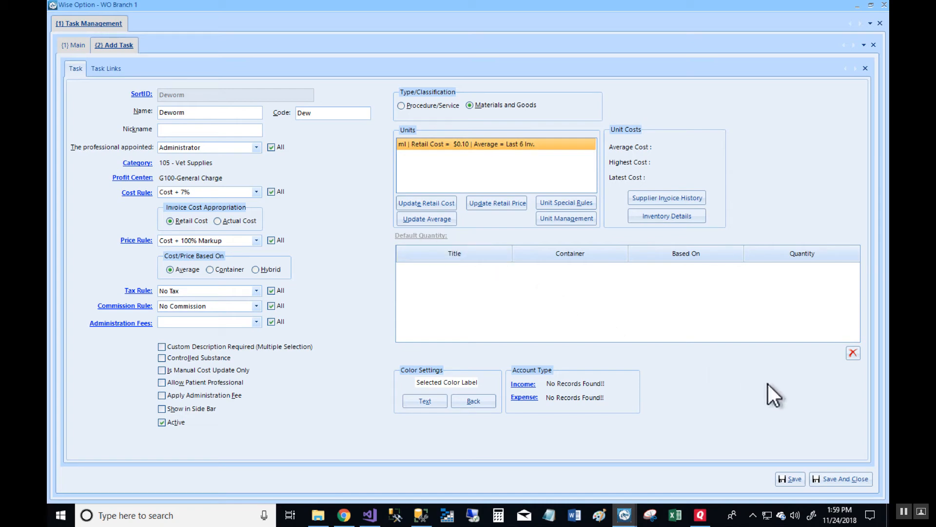
pyautogui.click(837, 476)
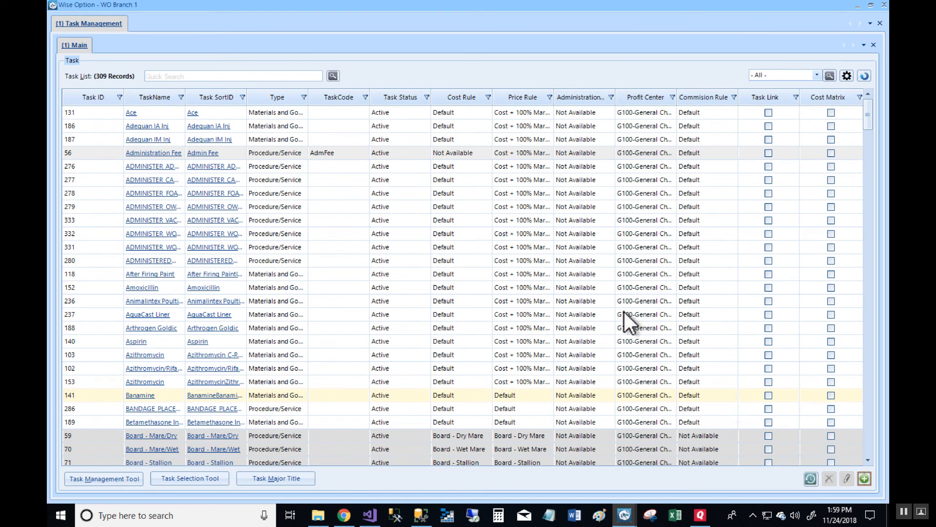
# Sort the task list by Task ID in descending order and select the Deworm task.
pyautogui.click(101, 99)
pyautogui.click(101, 98)
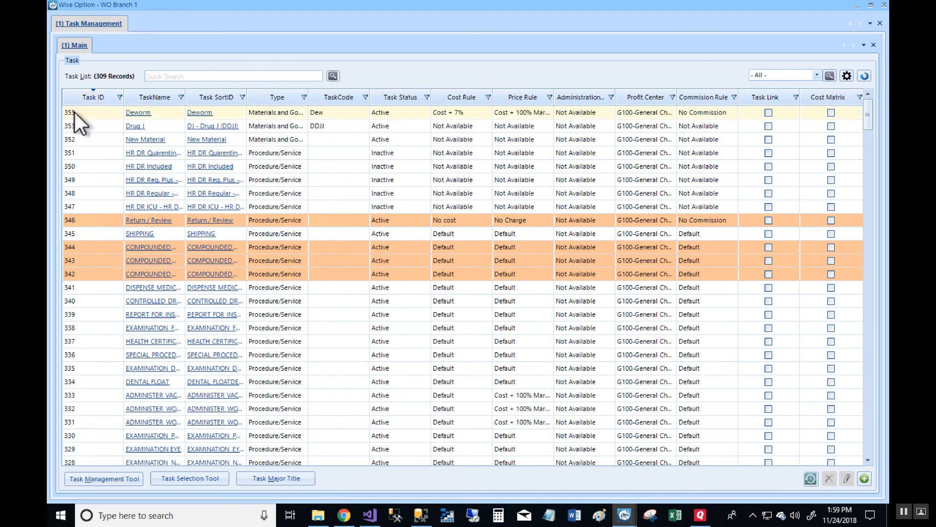
pyautogui.click(81, 113)
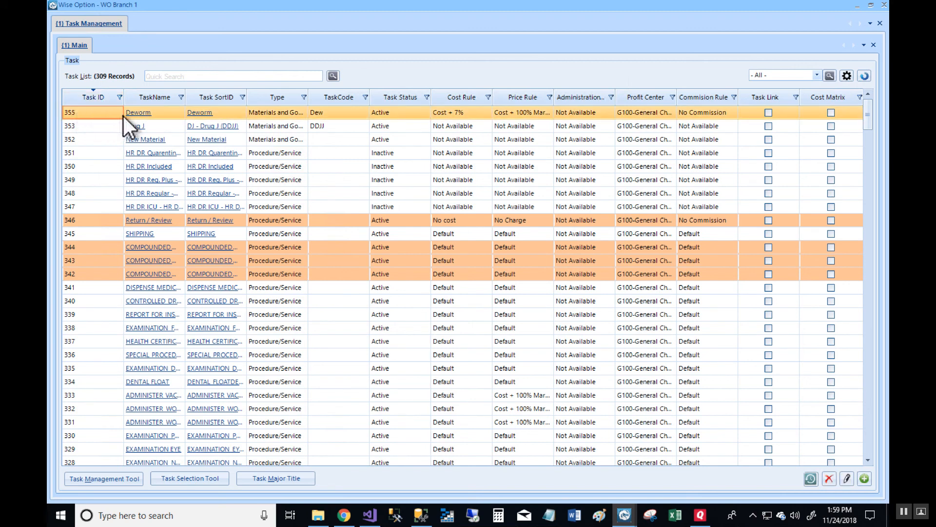